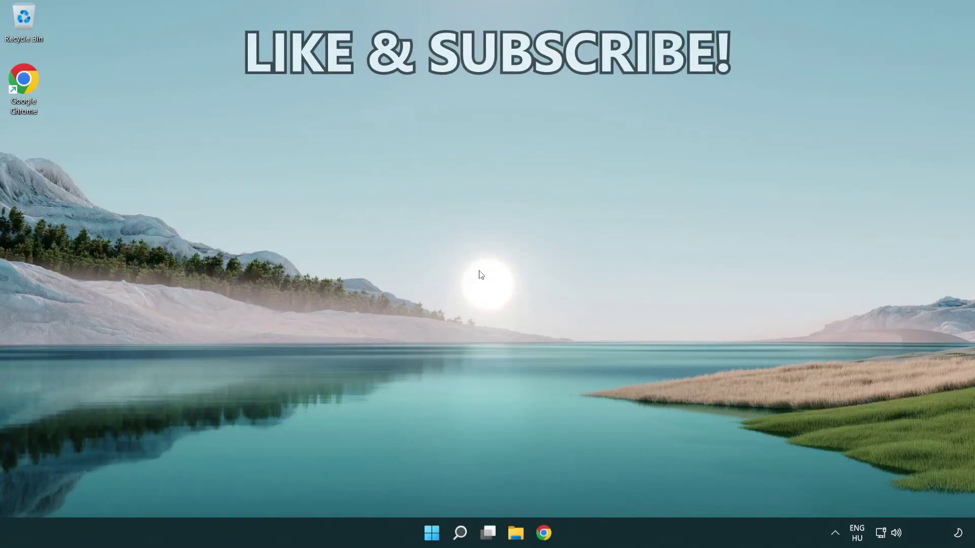
Search for cmd and run Command Prompt as administrator
click(460, 535)
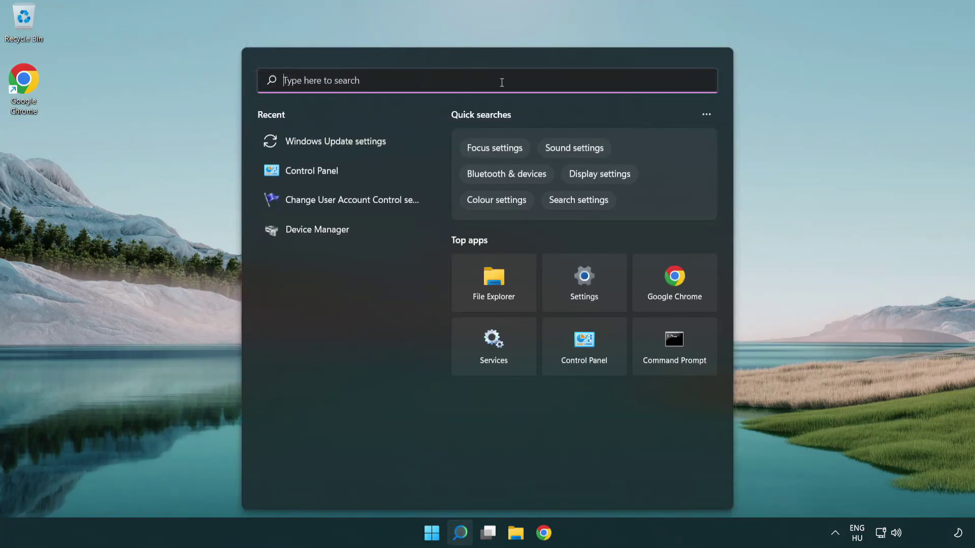
text(cmd)
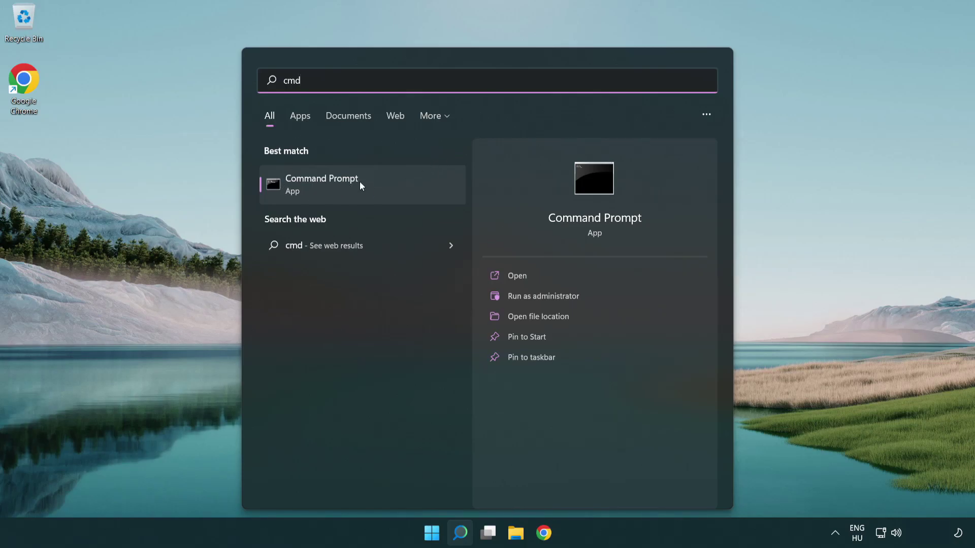
right_click(397, 181)
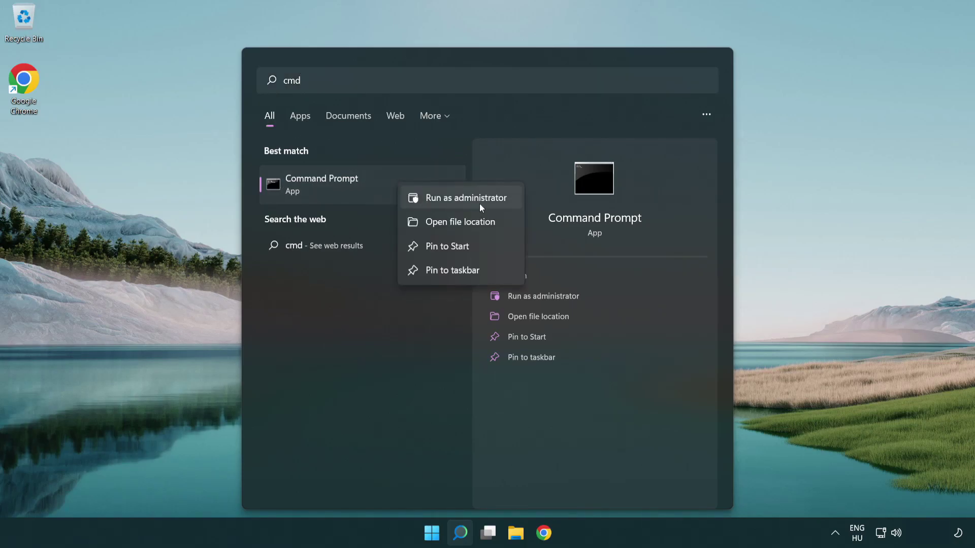
click(472, 200)
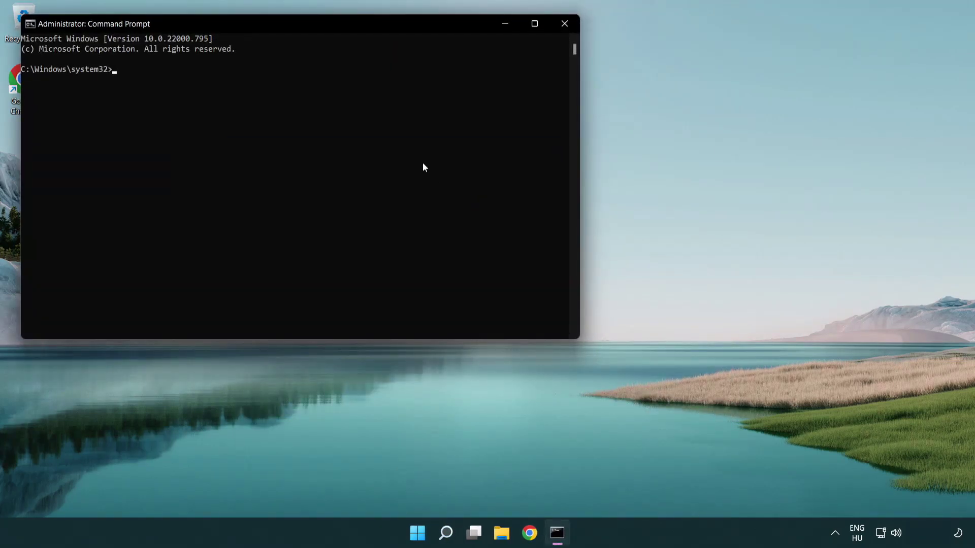
Run ipconfig /flushdns and netsh winsock reset, then exit the command window
drag(349, 25, 526, 113)
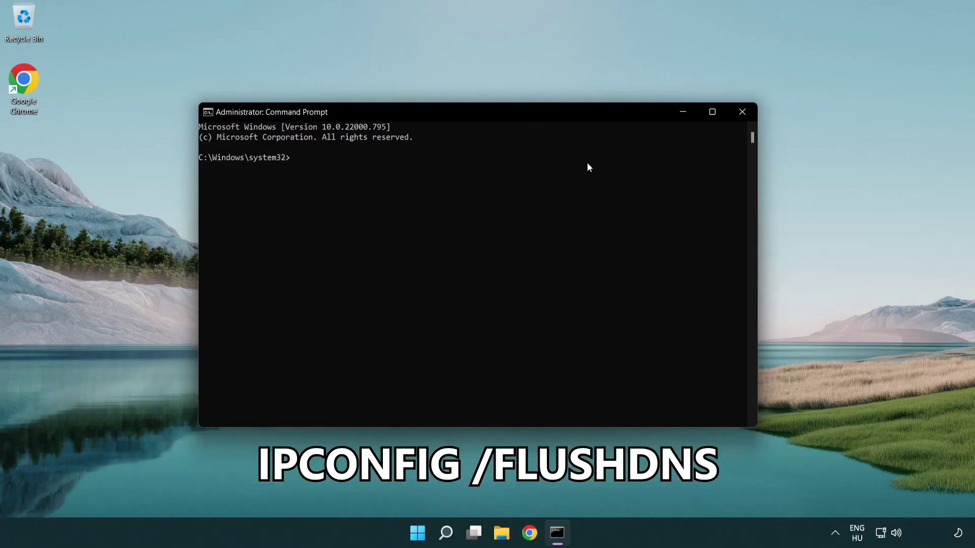
text(ipcon)
text(fig )
text(/)
text(flushdn)
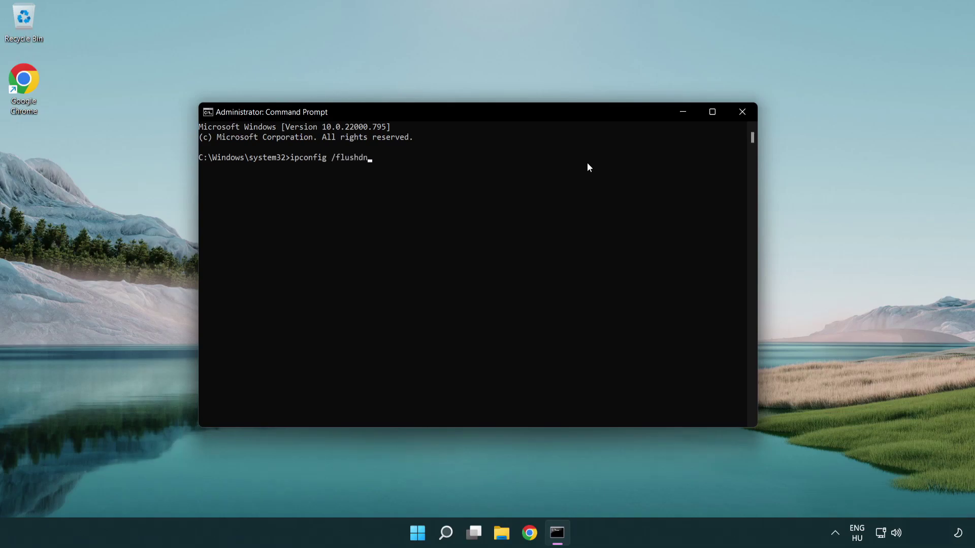
text(s)
key(Return)
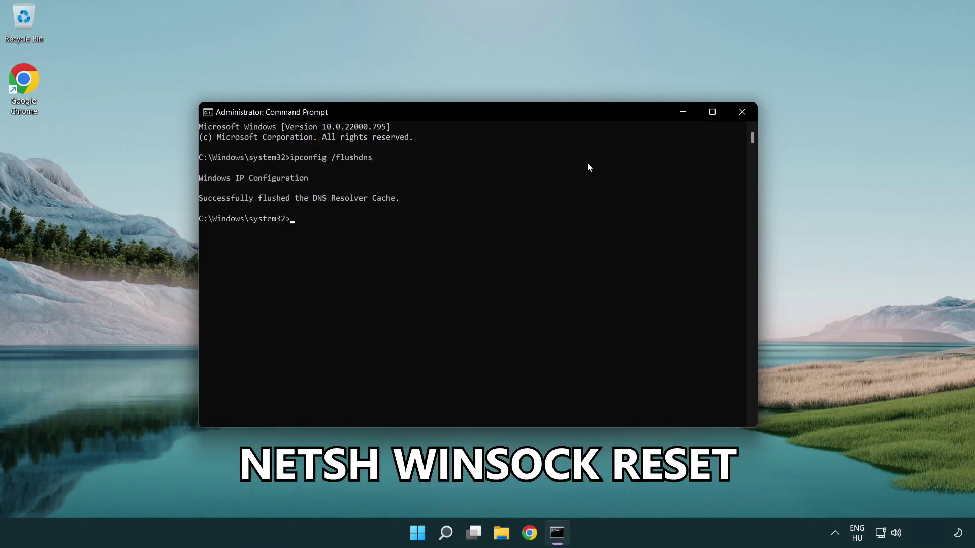
text(netsh win)
text(sock rese)
text(t)
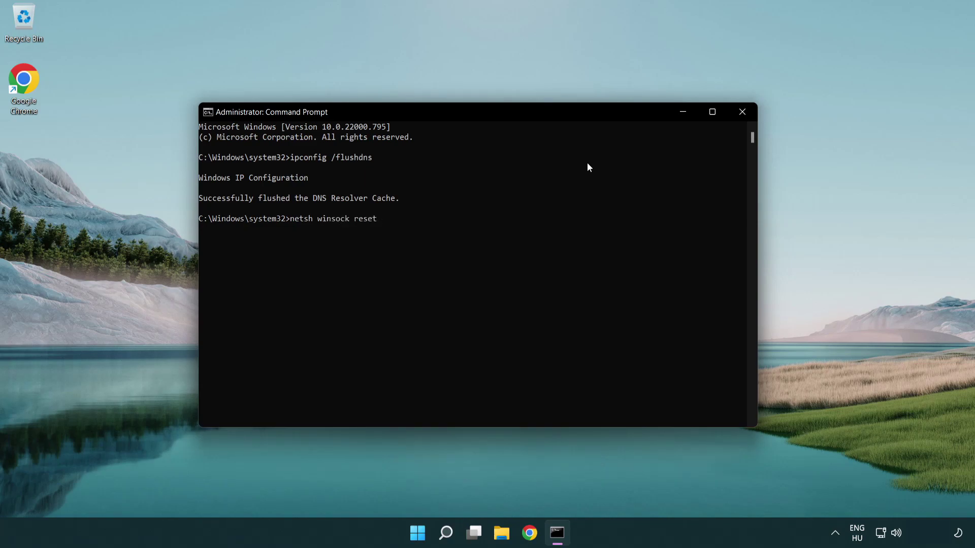
key(Return)
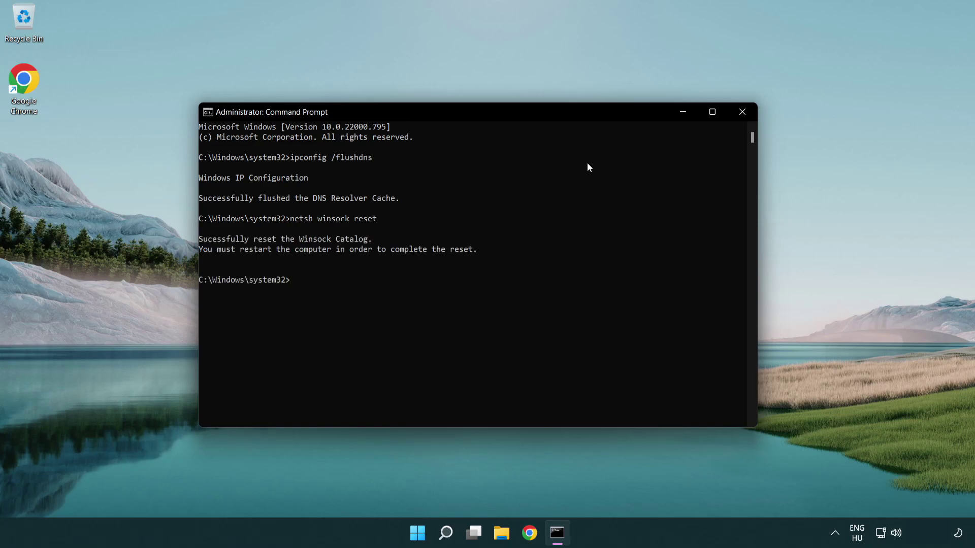
text(ex)
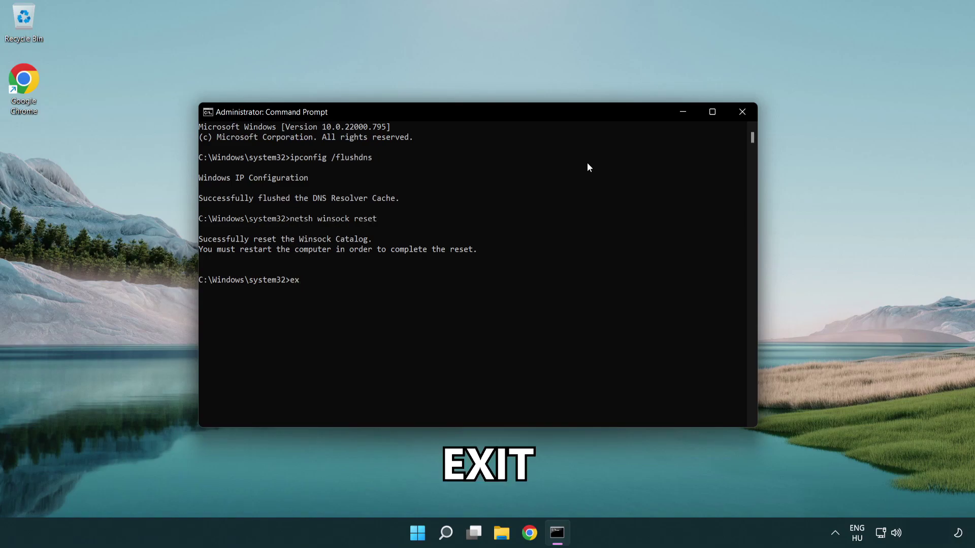
text(it)
key(Return)
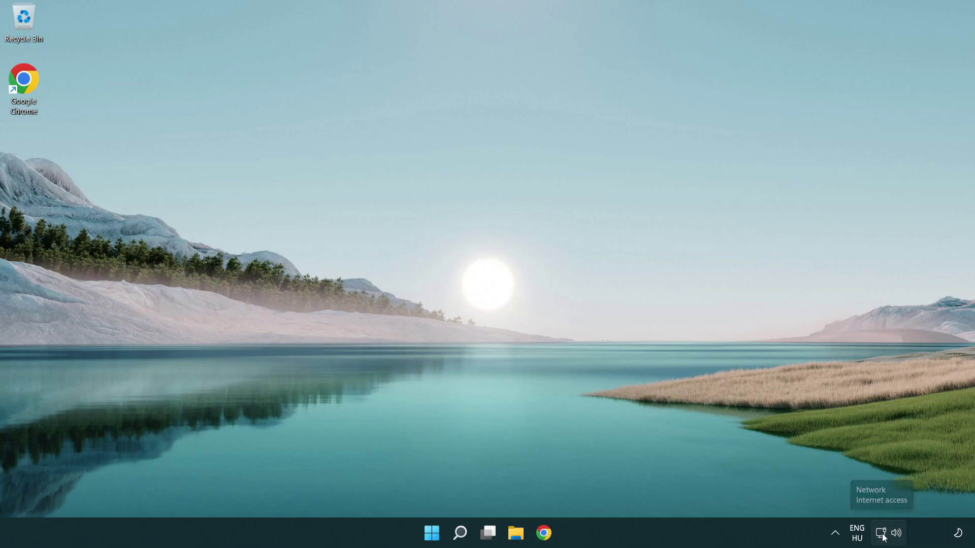
From the network tray icon, reach Network & Internet settings and its Advanced network settings page
right_click(882, 536)
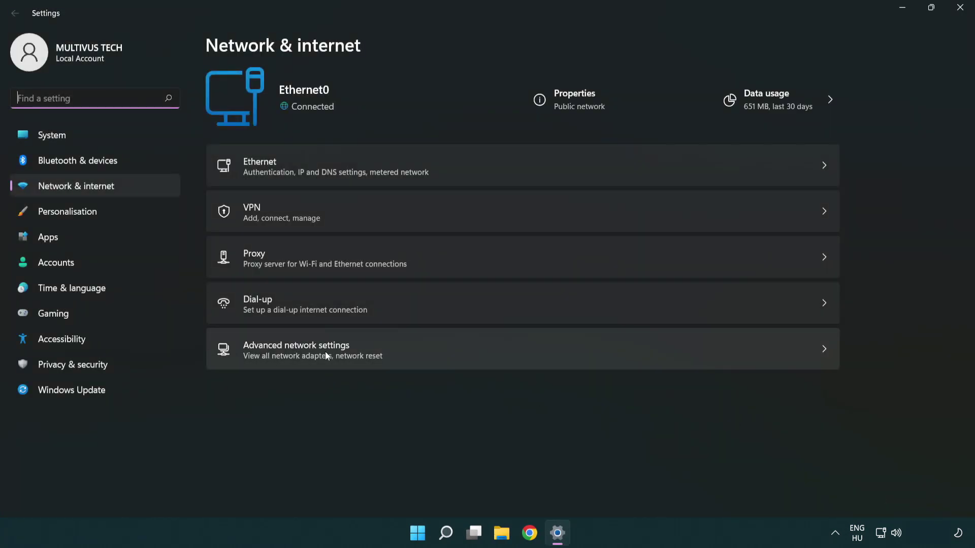
click(525, 357)
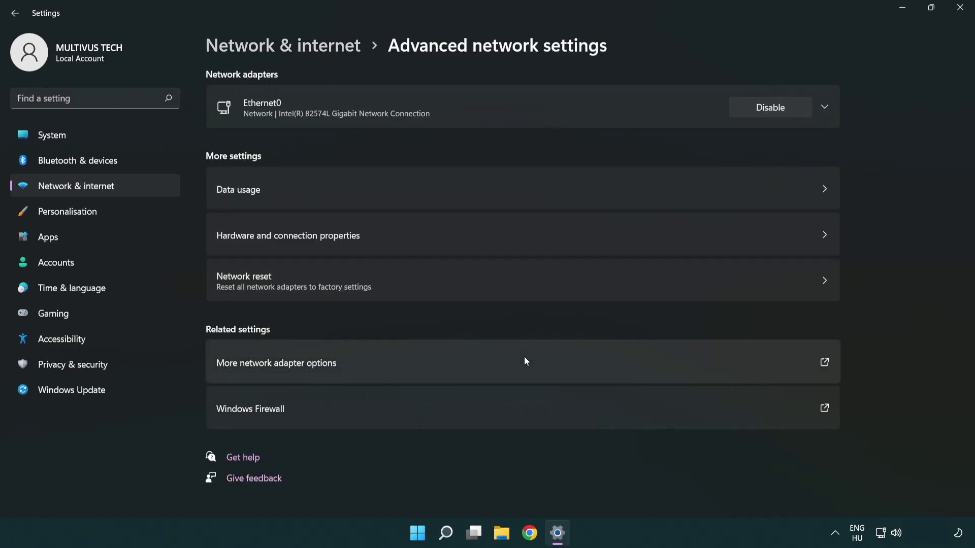
Show the Network Connections list and bring up the Ethernet0 adapter's properties
click(298, 367)
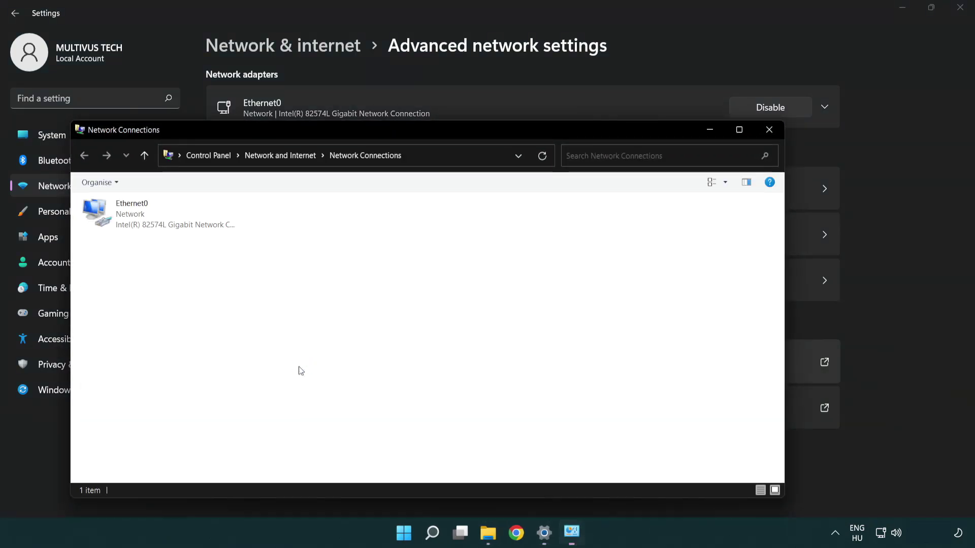
drag(361, 134, 425, 77)
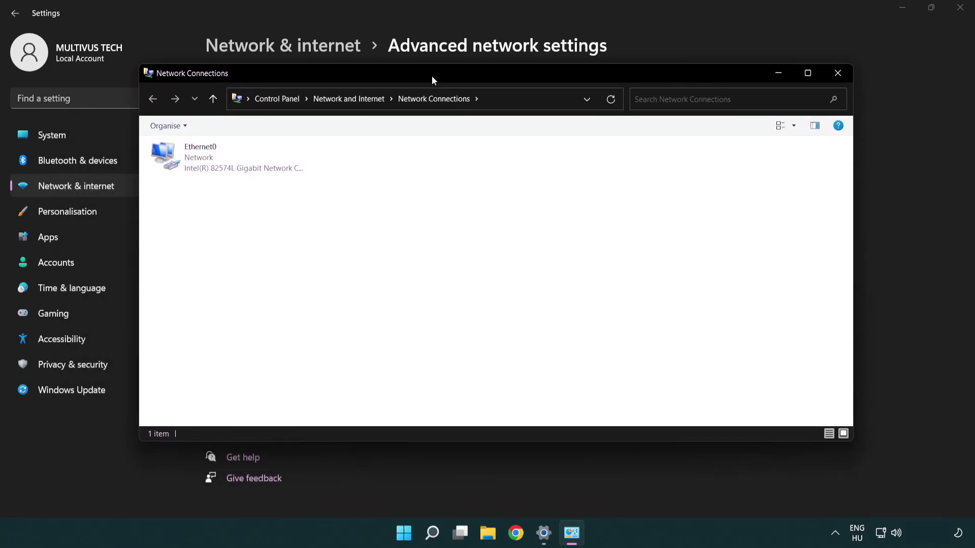
click(182, 168)
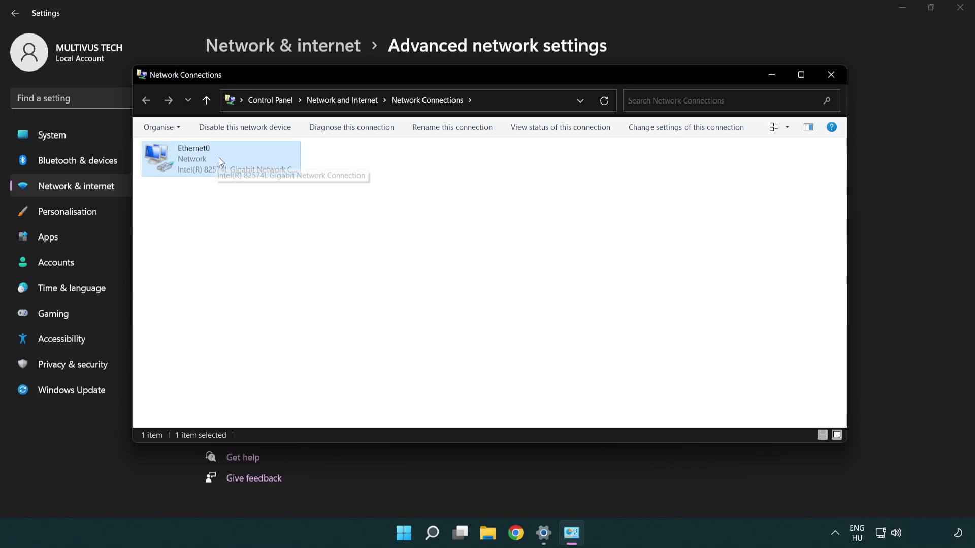
right_click(219, 158)
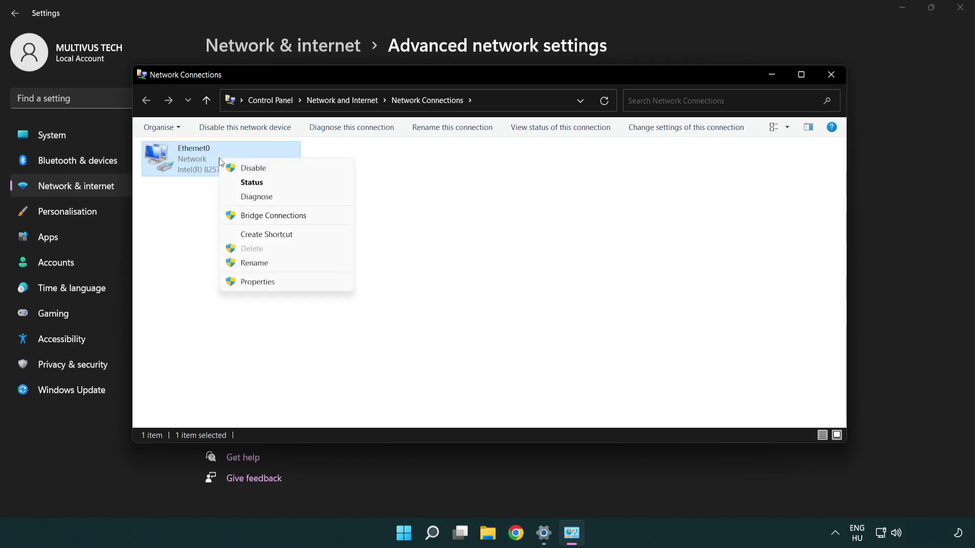
click(295, 286)
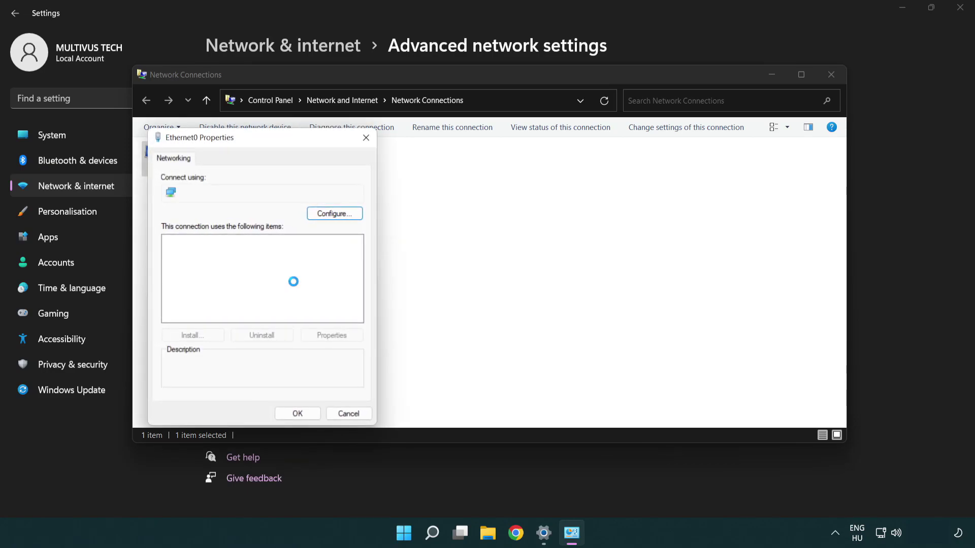
Select Internet Protocol Version 4 (TCP/IPv4) and show its properties dialog
drag(250, 141, 473, 129)
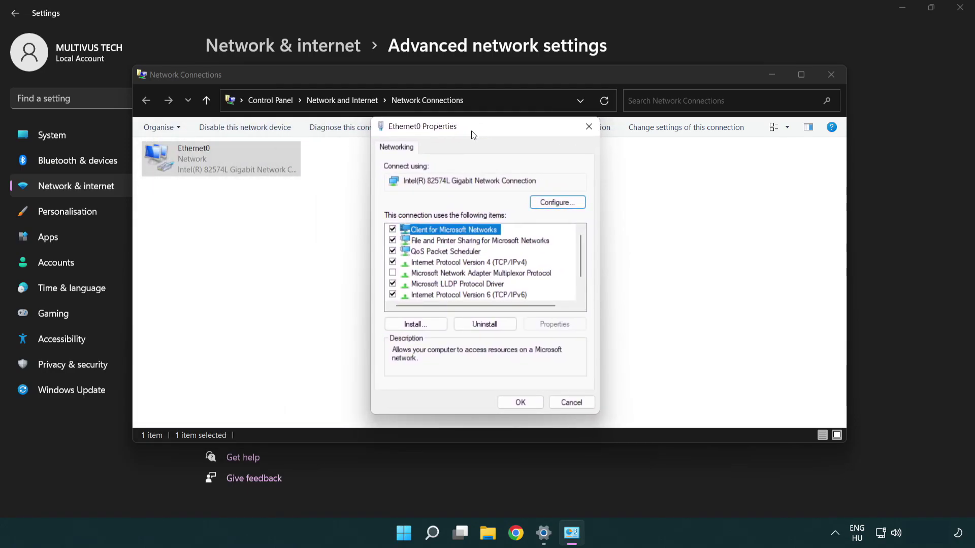
click(446, 263)
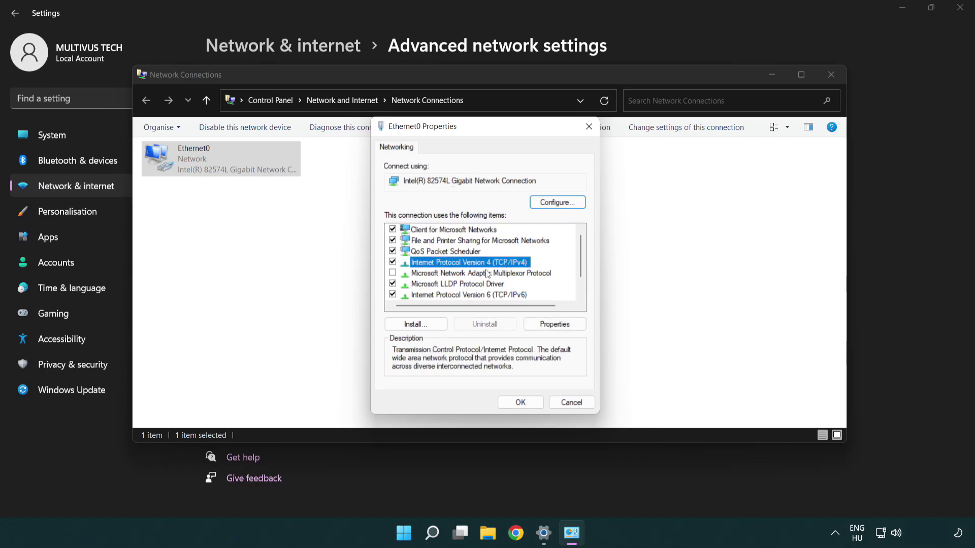
click(556, 330)
drag(522, 181, 487, 137)
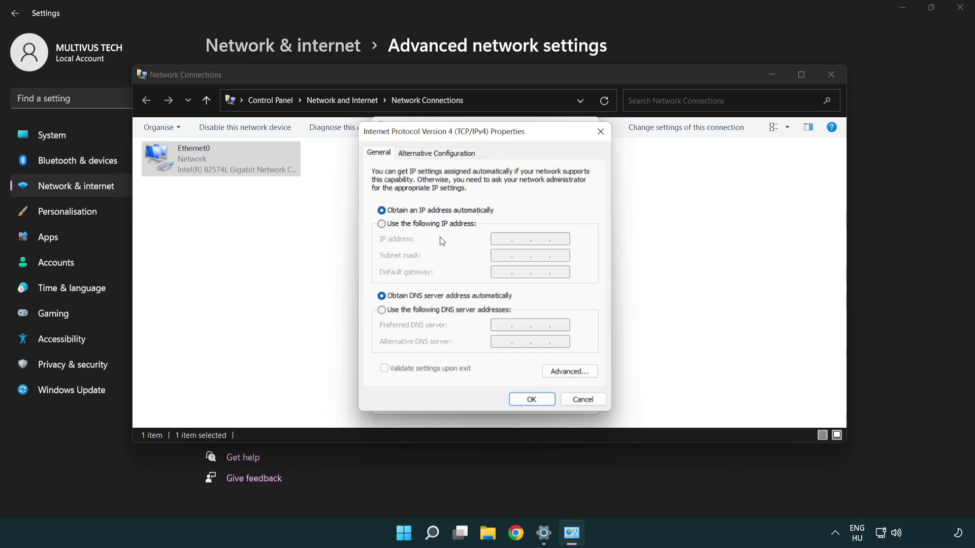
Set manual DNS servers 8.8.8.8 and 8.8.4.4, confirm with OK and Close, and close Network Connections
click(397, 313)
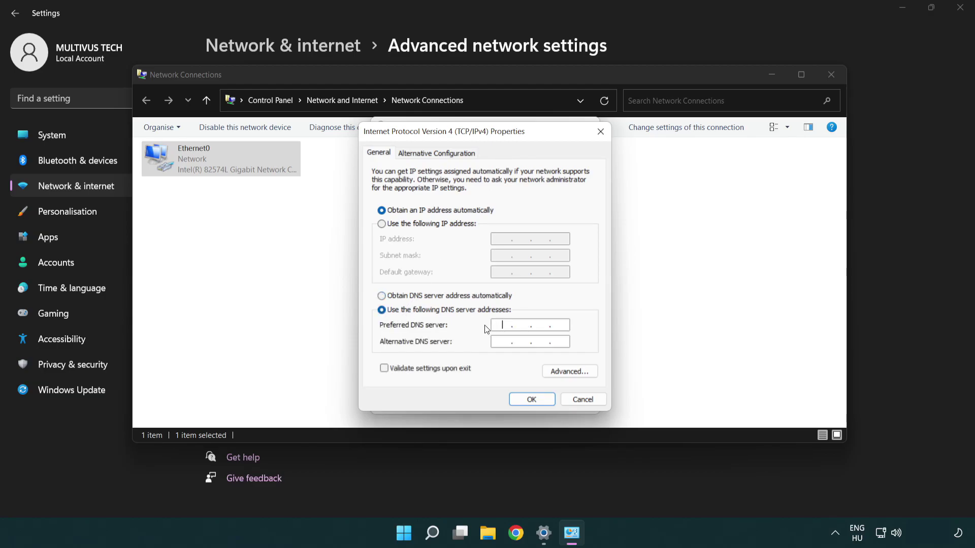
text(8.)
text(8.8.)
text(8)
text(8.8.)
text(4.4)
click(530, 401)
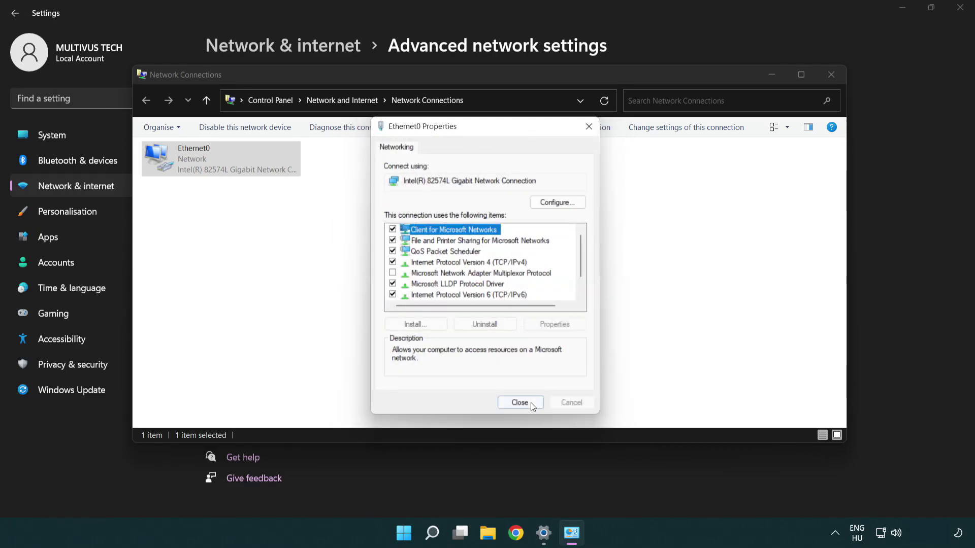
click(531, 403)
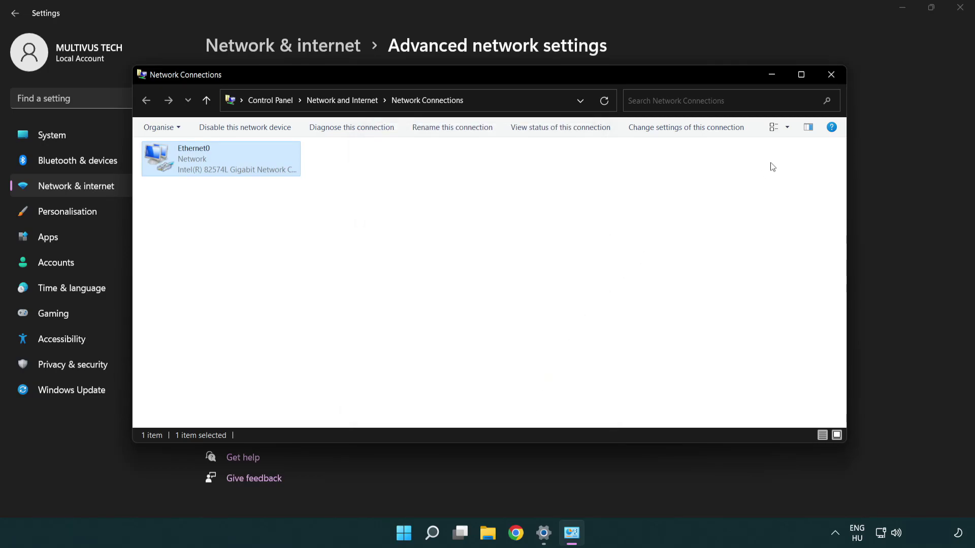
click(830, 75)
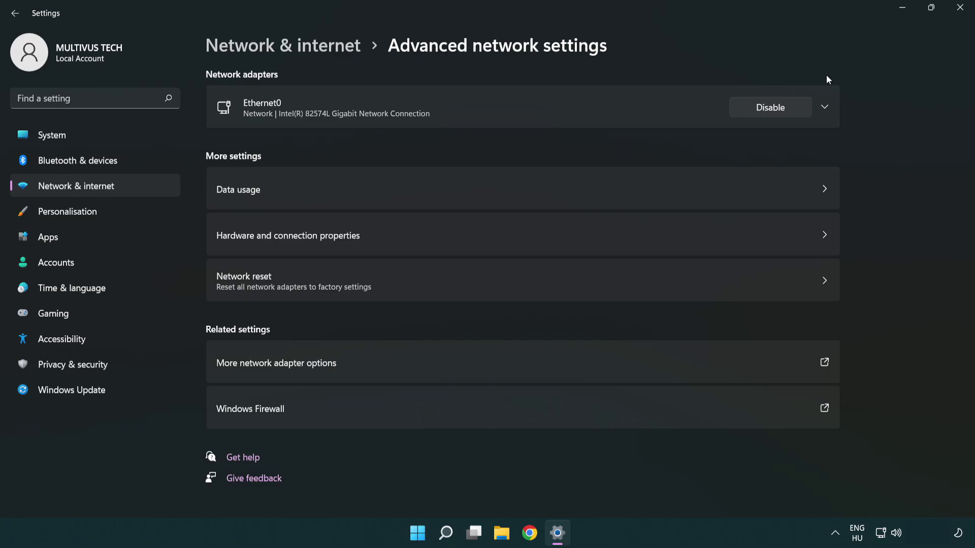
Close Settings and show the Start menu power options with Sleep, Shut down and Restart
click(957, 9)
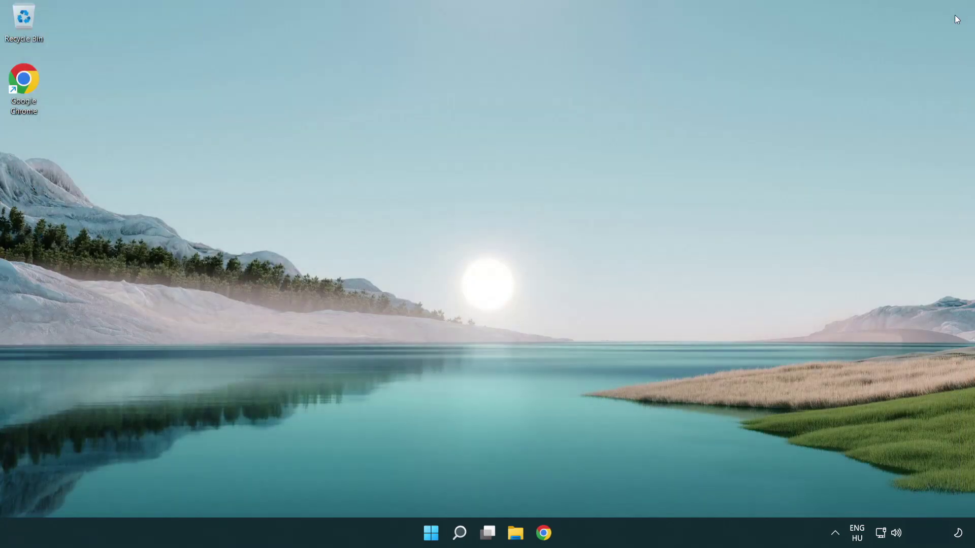
click(432, 532)
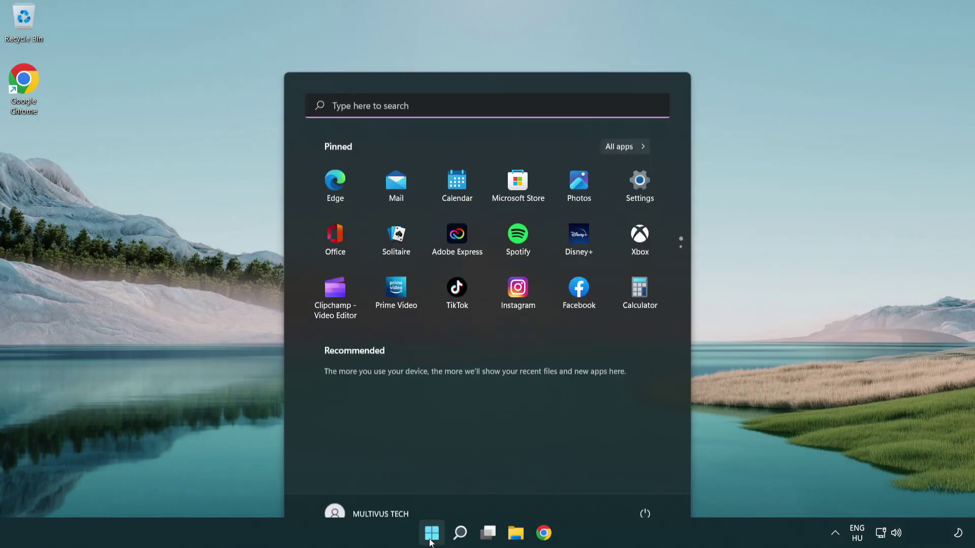
click(646, 489)
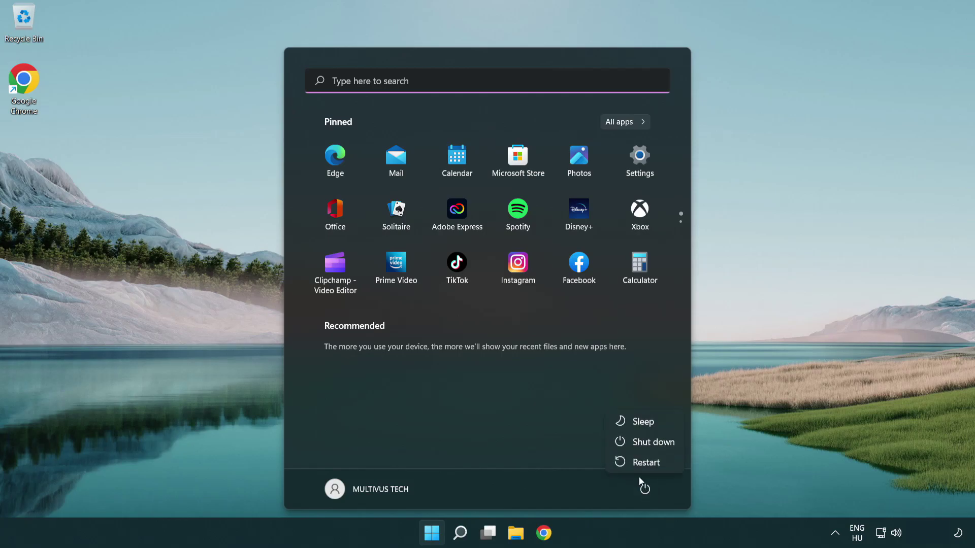